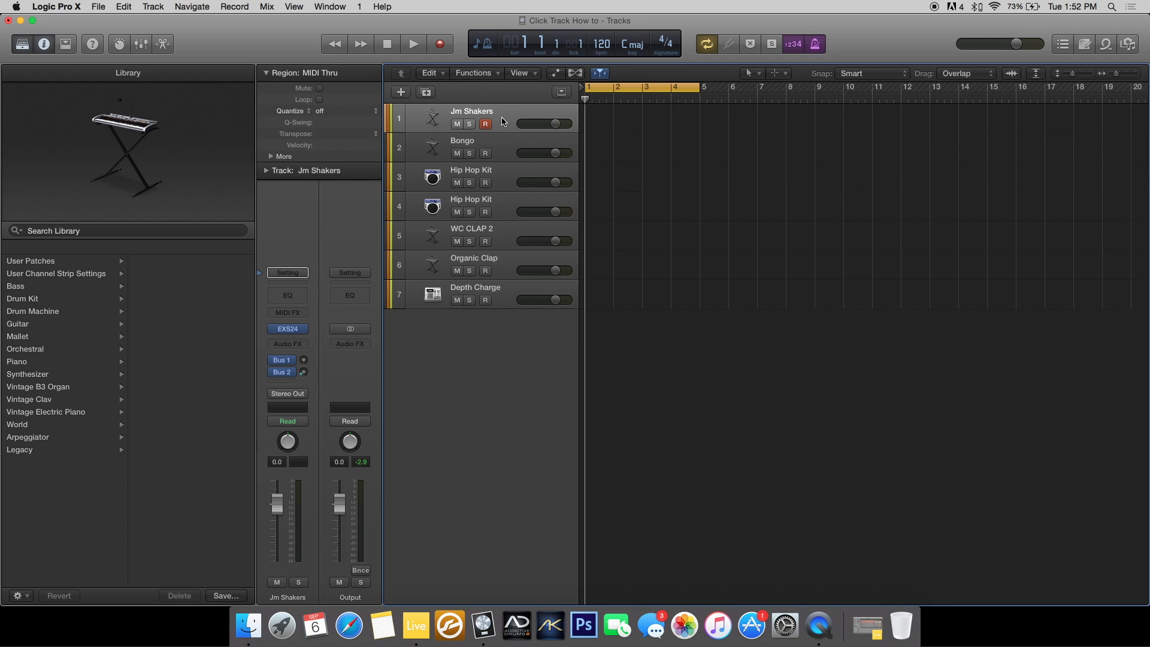
Audition the Hip Hop Kit, Depth Charge, Jm Shakers and Bongo tracks, and browse the Drum Machine Designer patches in the library.
{"action": "left_click", "coordinate": [512, 183]}
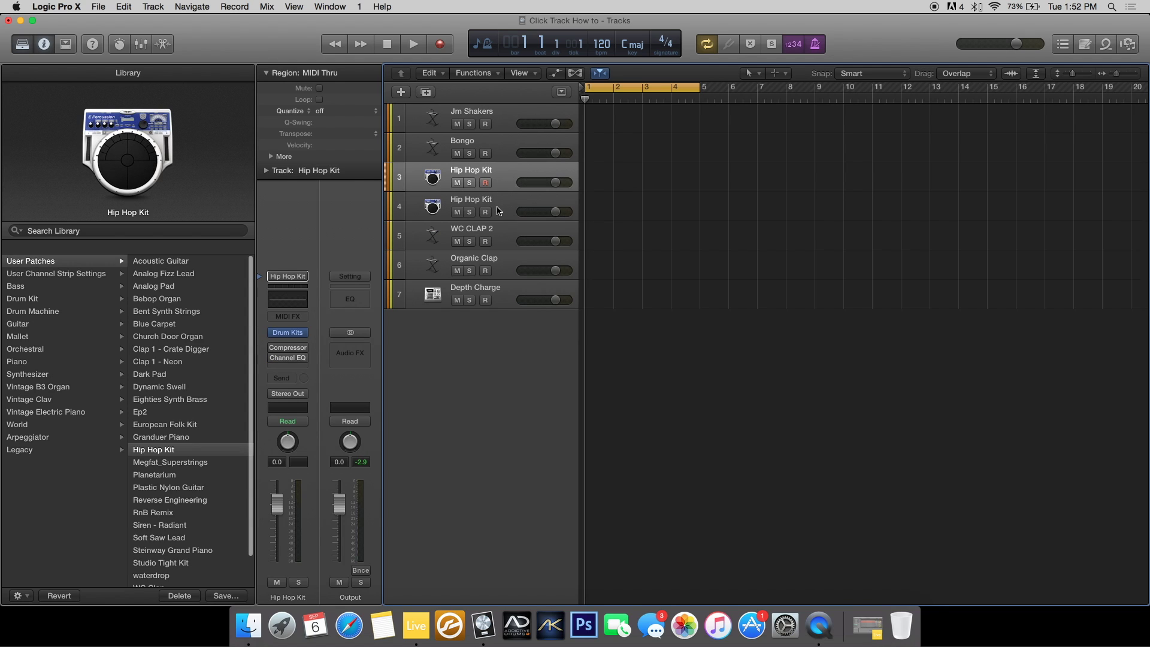
{"action": "left_click", "coordinate": [502, 292]}
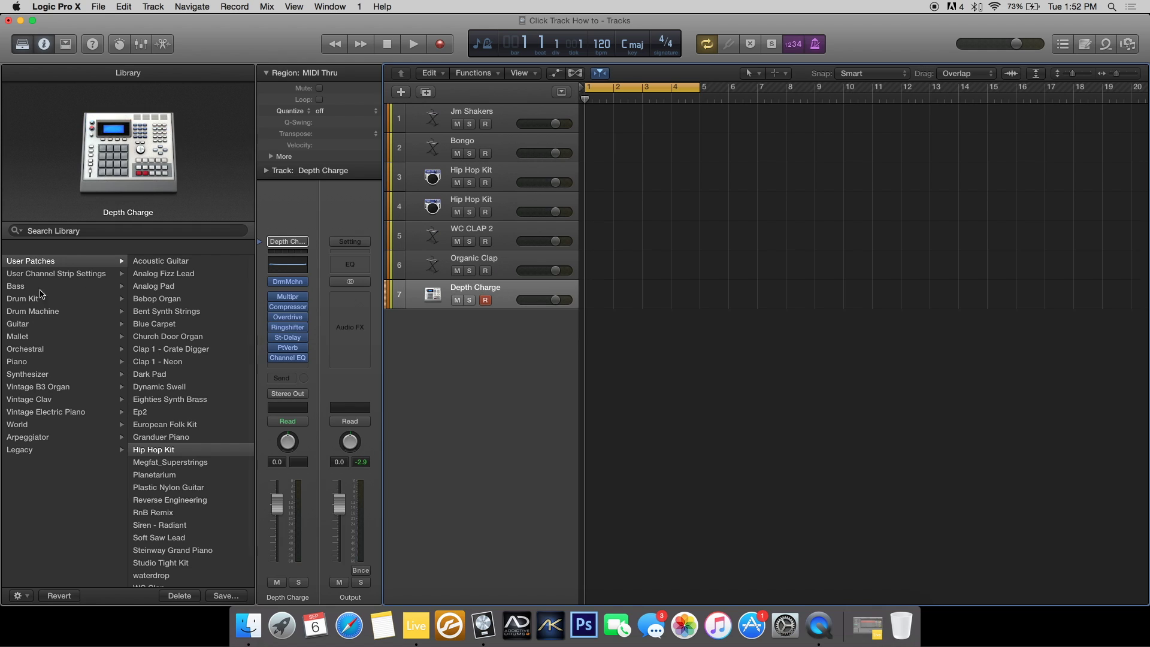
{"action": "scroll", "coordinate": [24, 268], "scroll_direction": "left", "scroll_amount": 3}
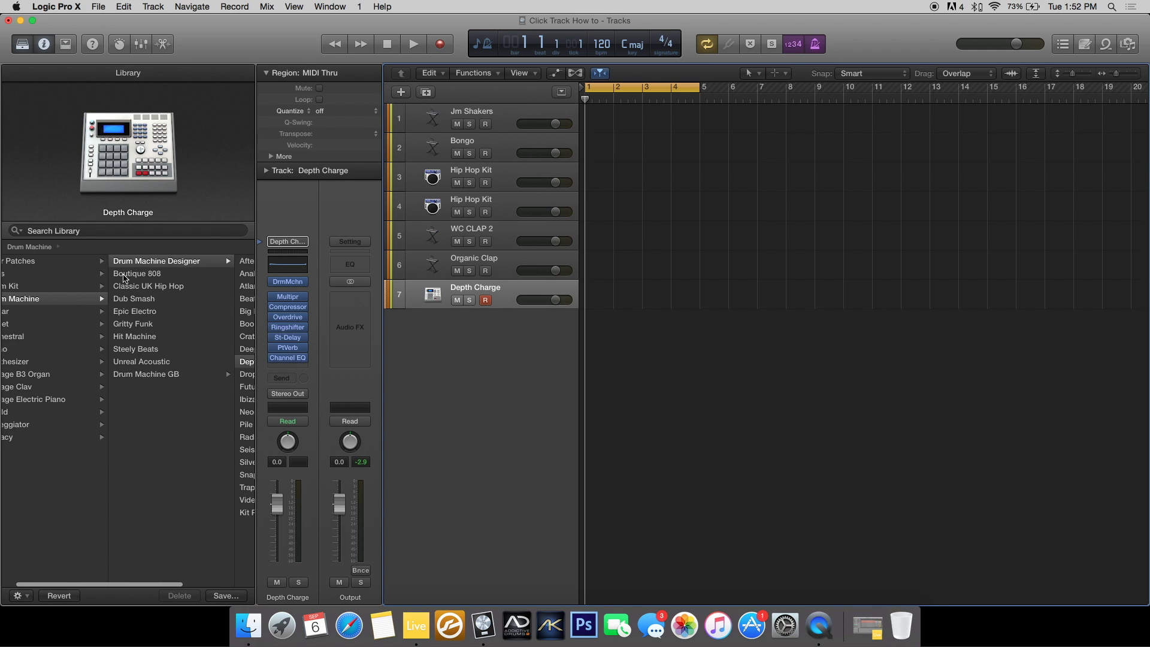
{"action": "scroll", "coordinate": [115, 303], "scroll_direction": "right", "scroll_amount": 3}
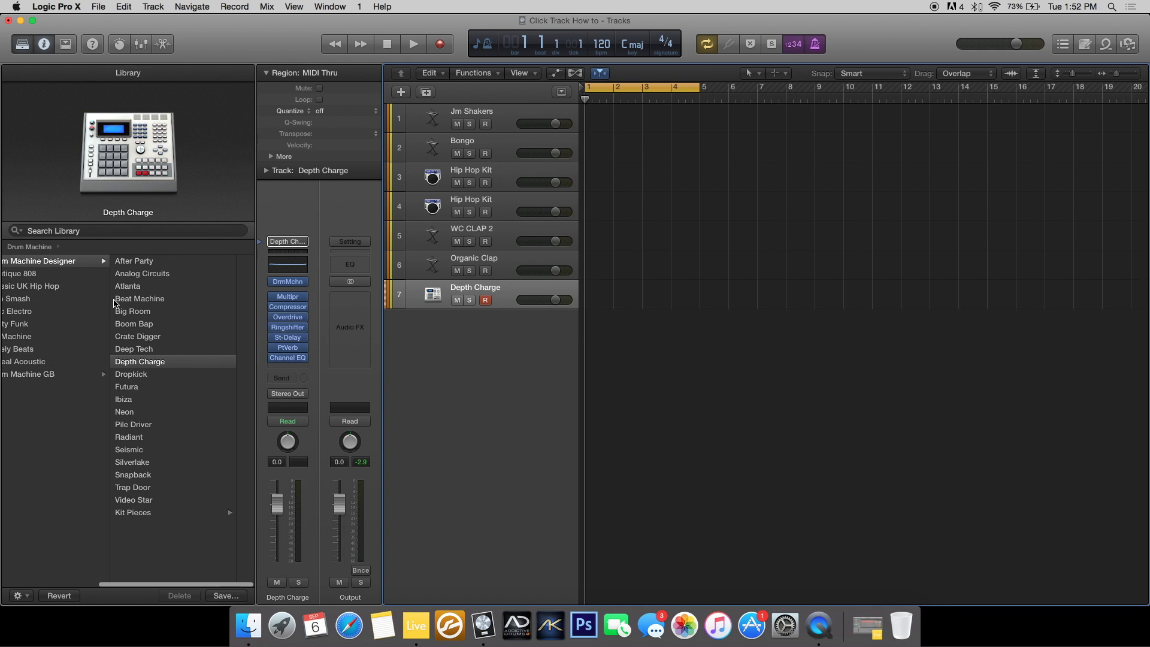
{"action": "left_click", "coordinate": [507, 126]}
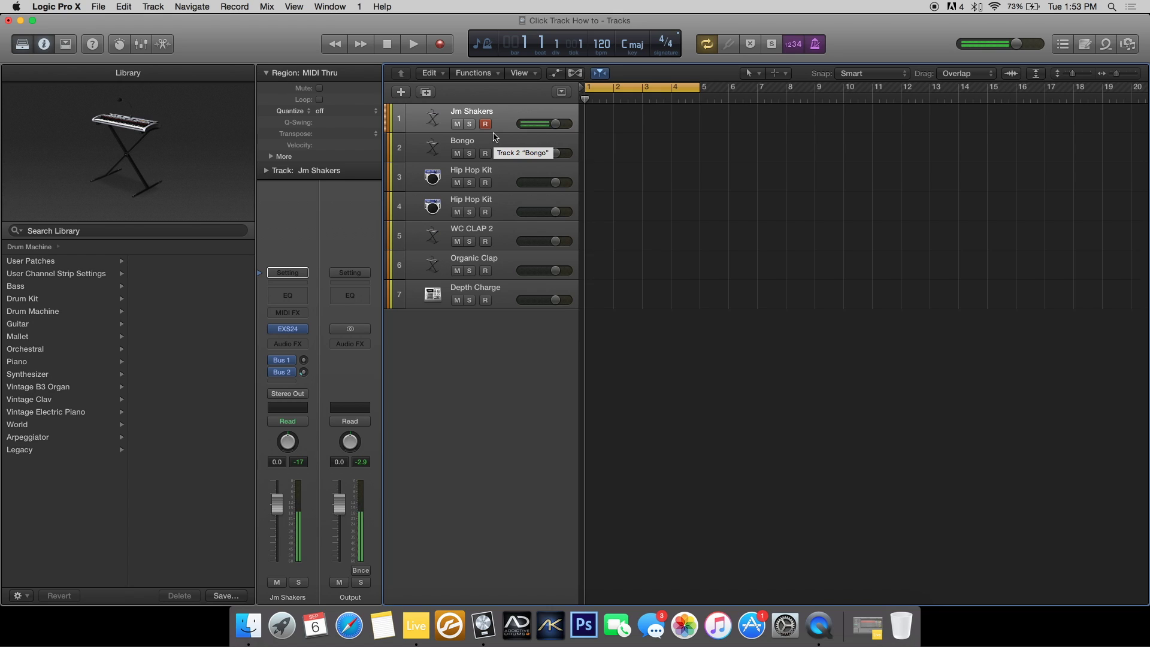
{"action": "left_click", "coordinate": [500, 155]}
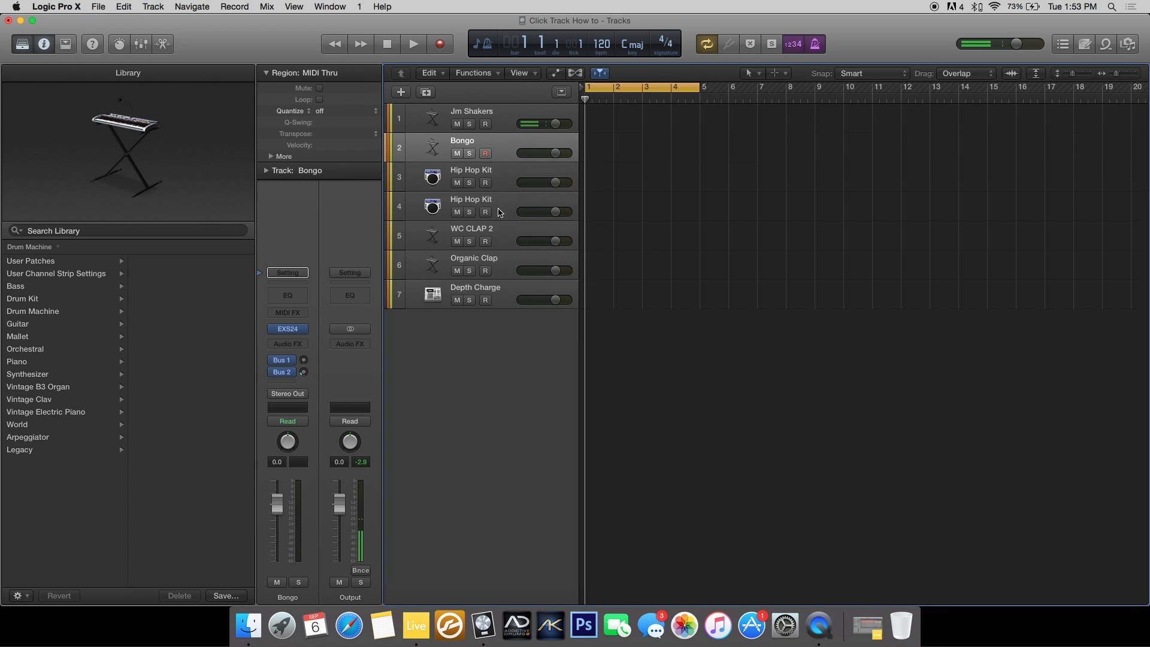
Record a four-bar clap pattern on the Organic Clap track and quantize all its notes to 1/16 Note.
{"action": "left_click", "coordinate": [501, 264]}
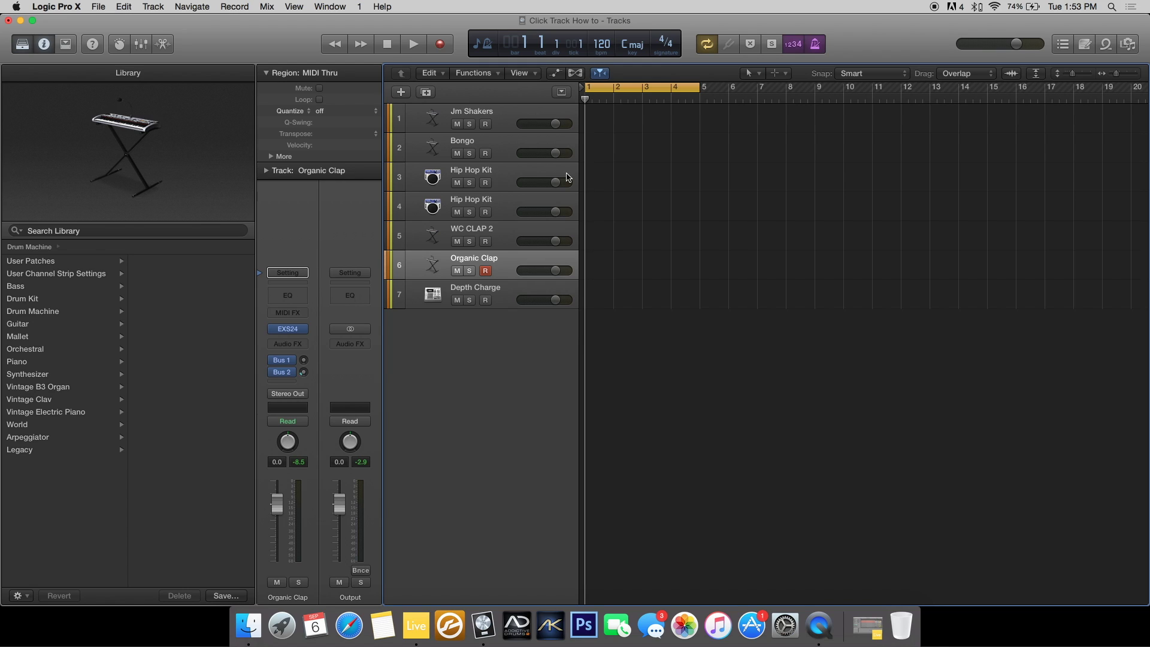
{"action": "left_click", "coordinate": [504, 269]}
{"action": "key", "text": "r"}
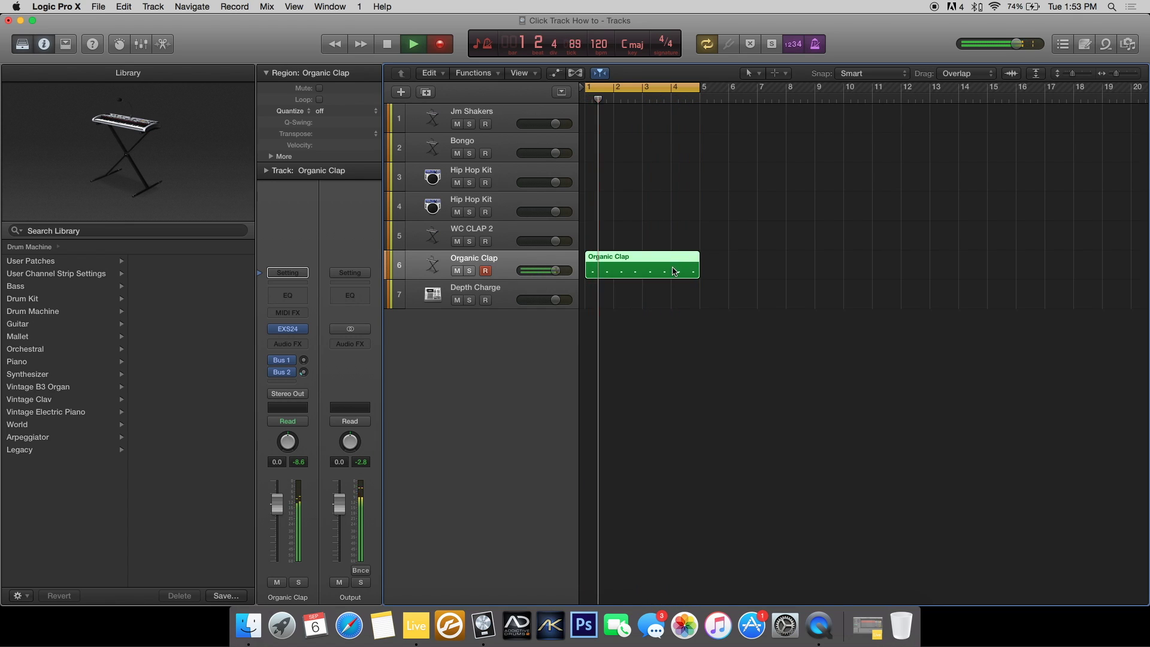
{"action": "key", "text": "space"}
{"action": "double_click", "coordinate": [666, 273]}
{"action": "key", "text": "super+a"}
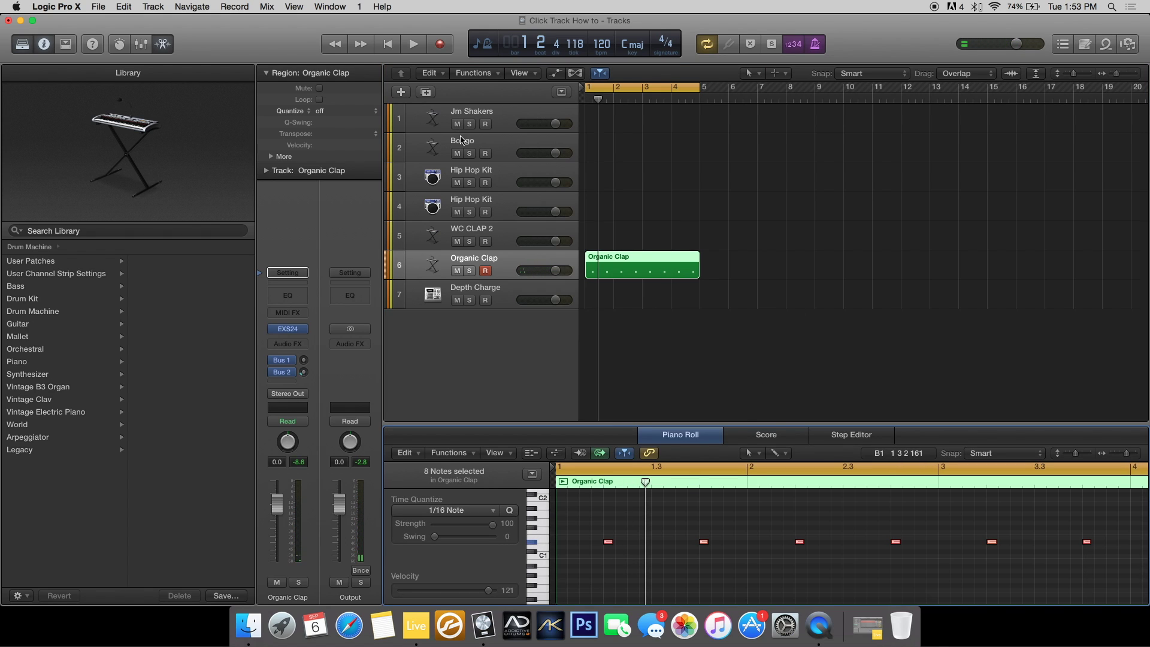
Copy the Organic Clap region onto the WC CLAP 2 track, starting at bar 1.
{"action": "left_click", "coordinate": [511, 242]}
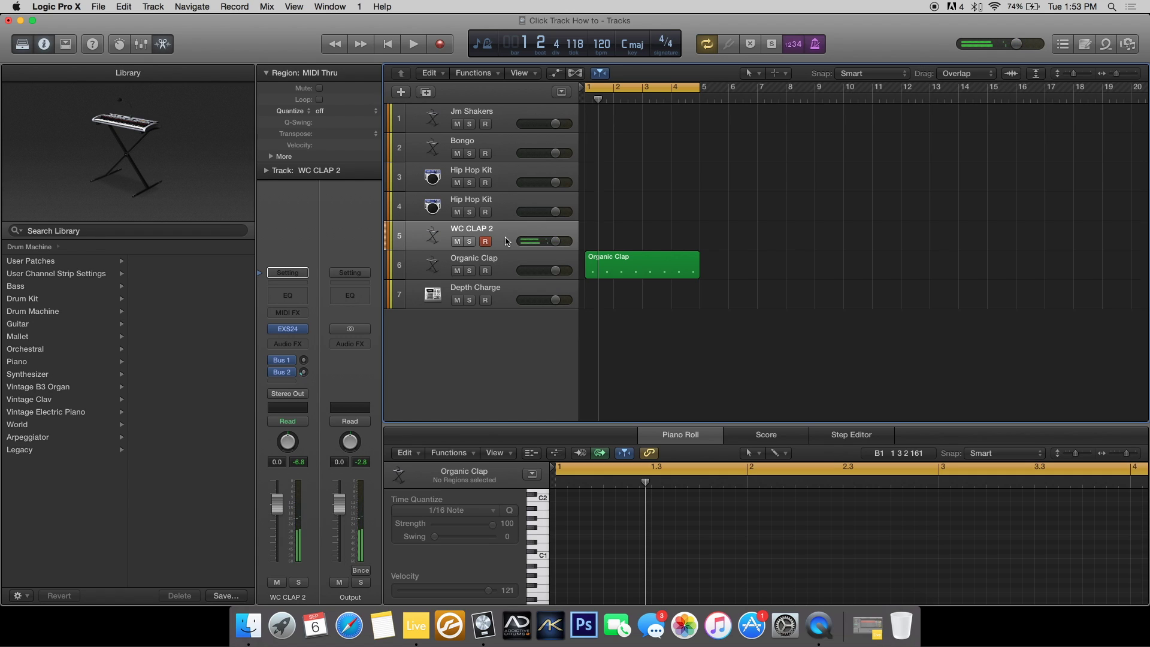
{"action": "left_click", "coordinate": [618, 266]}
{"action": "key", "text": "Return"}
{"action": "key", "text": "super+v"}
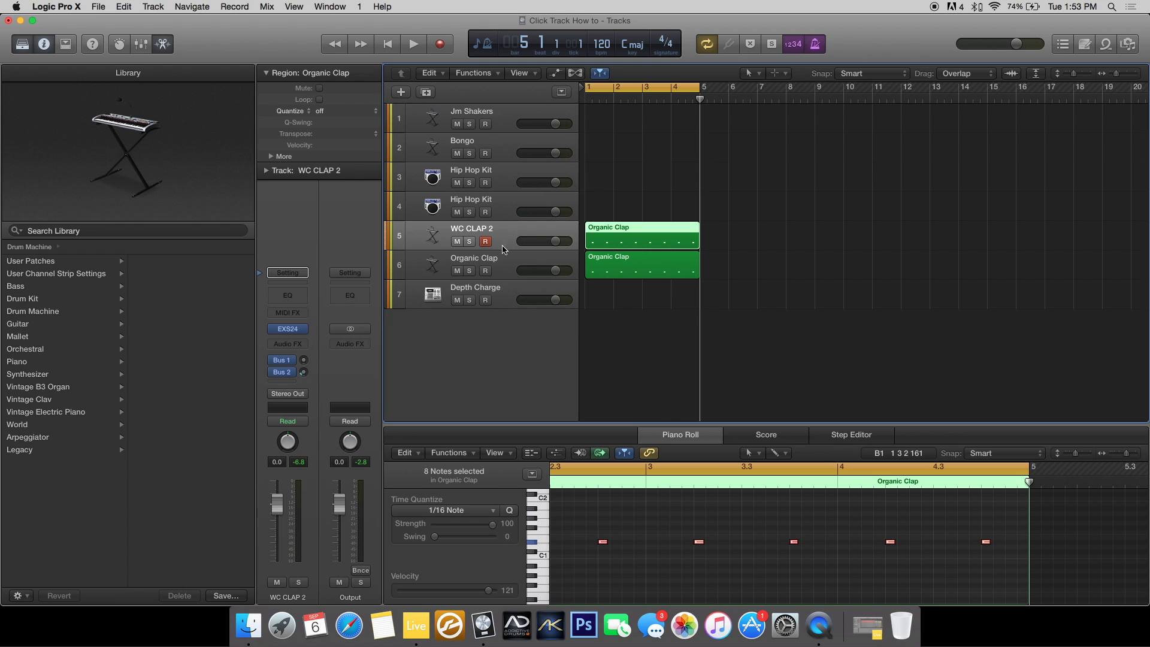
Record a two-bar shaker pattern on the Jm Shakers track and quantize all its notes to 1/16 Note.
{"action": "left_click", "coordinate": [509, 126]}
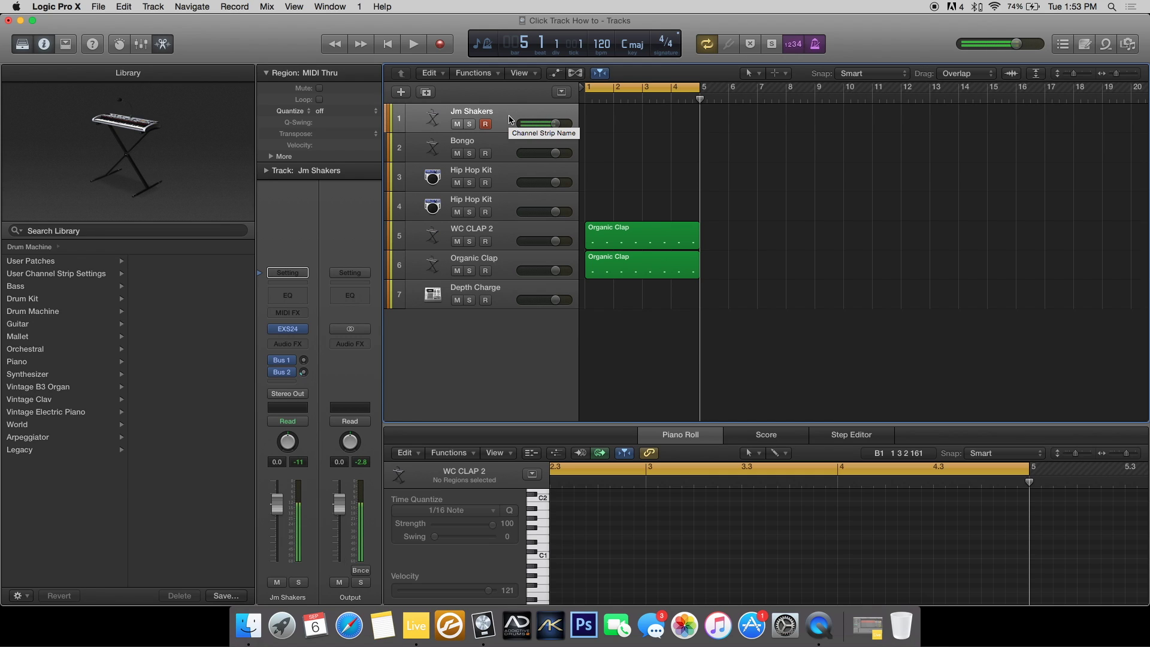
{"action": "key", "text": "space"}
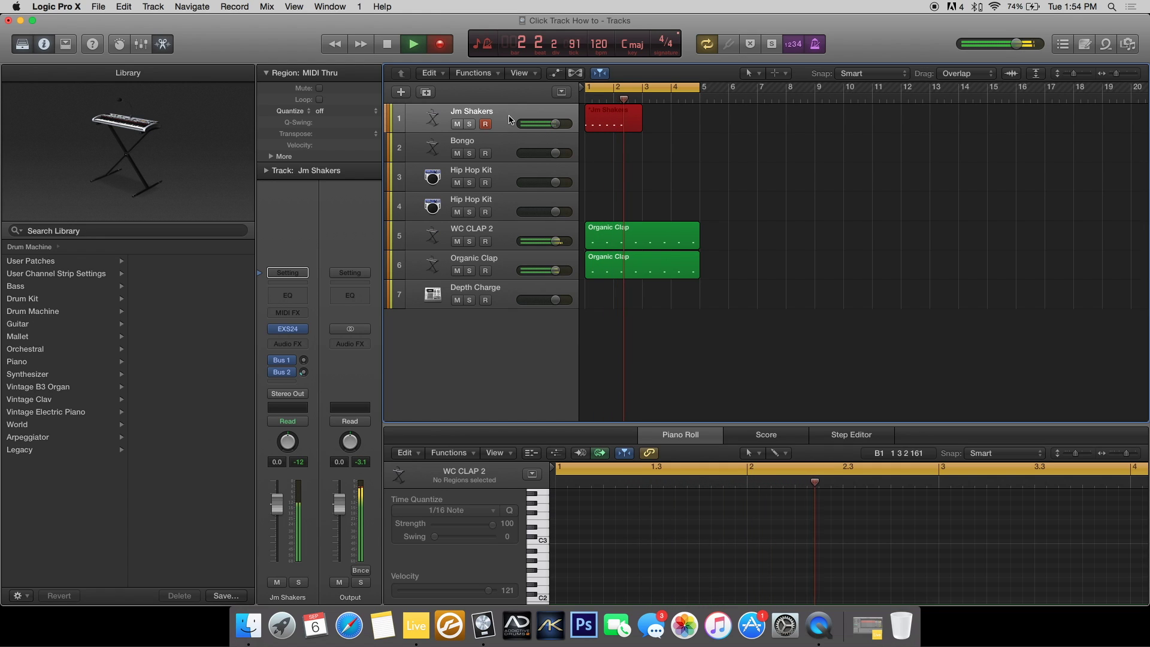
{"action": "key", "text": "space"}
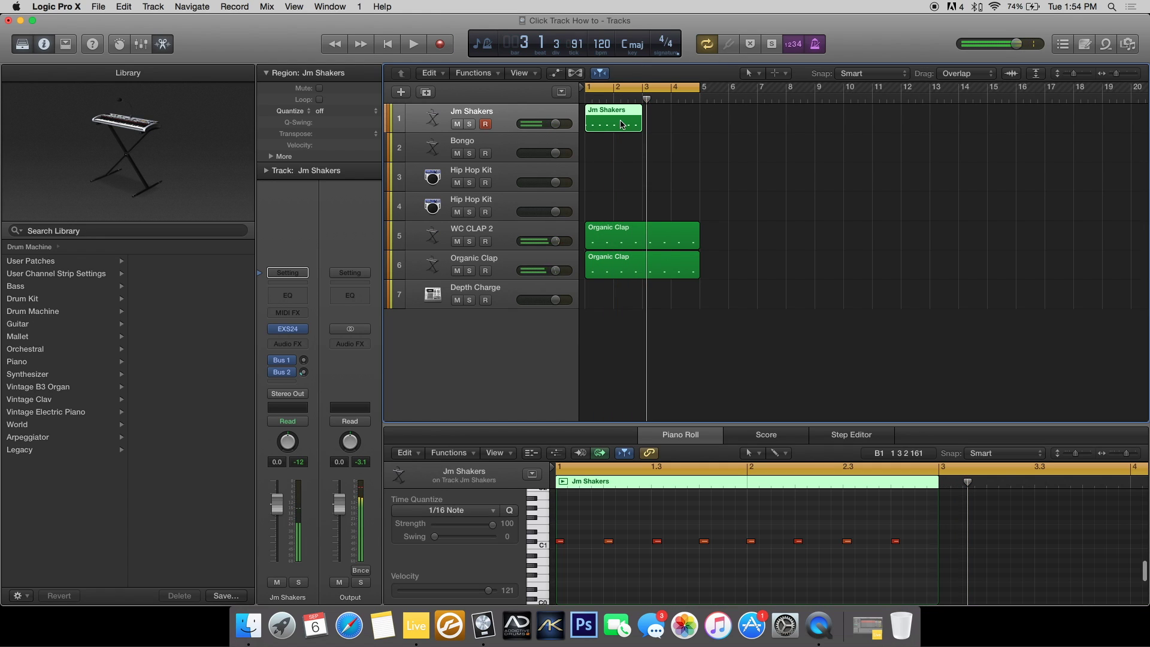
{"action": "key", "text": "super+a"}
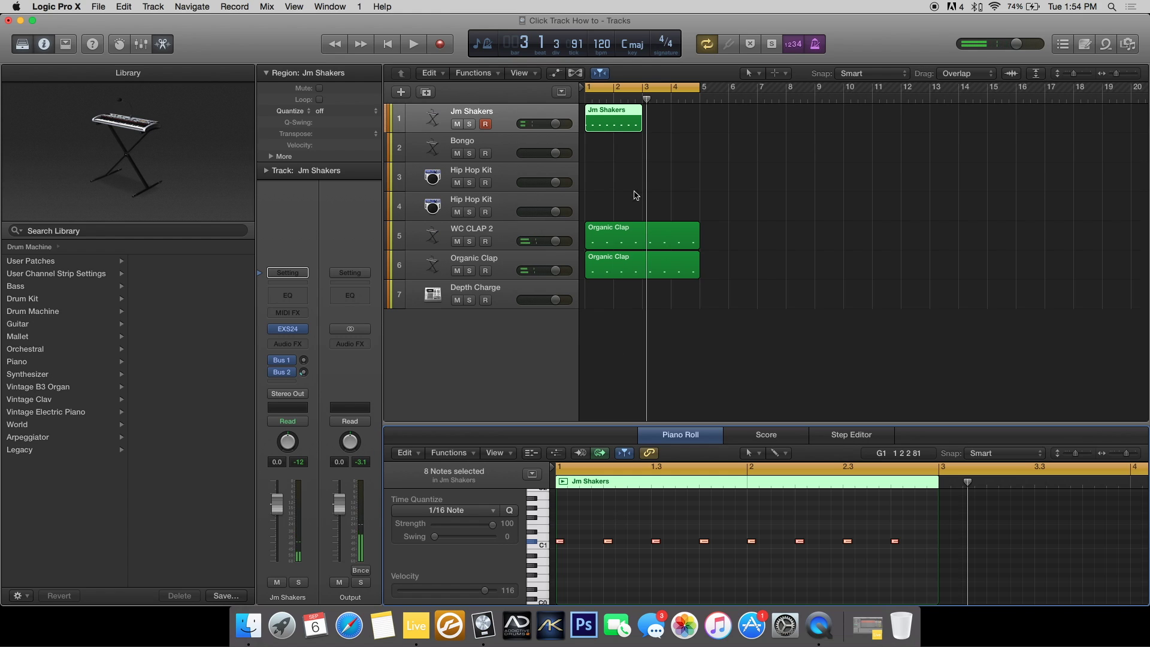
Loop the Jm Shakers region up to bar 5 and play back the arrangement to check it.
{"action": "left_click_drag", "start_coordinate": [639, 111], "coordinate": [698, 120]}
{"action": "key", "text": "space"}
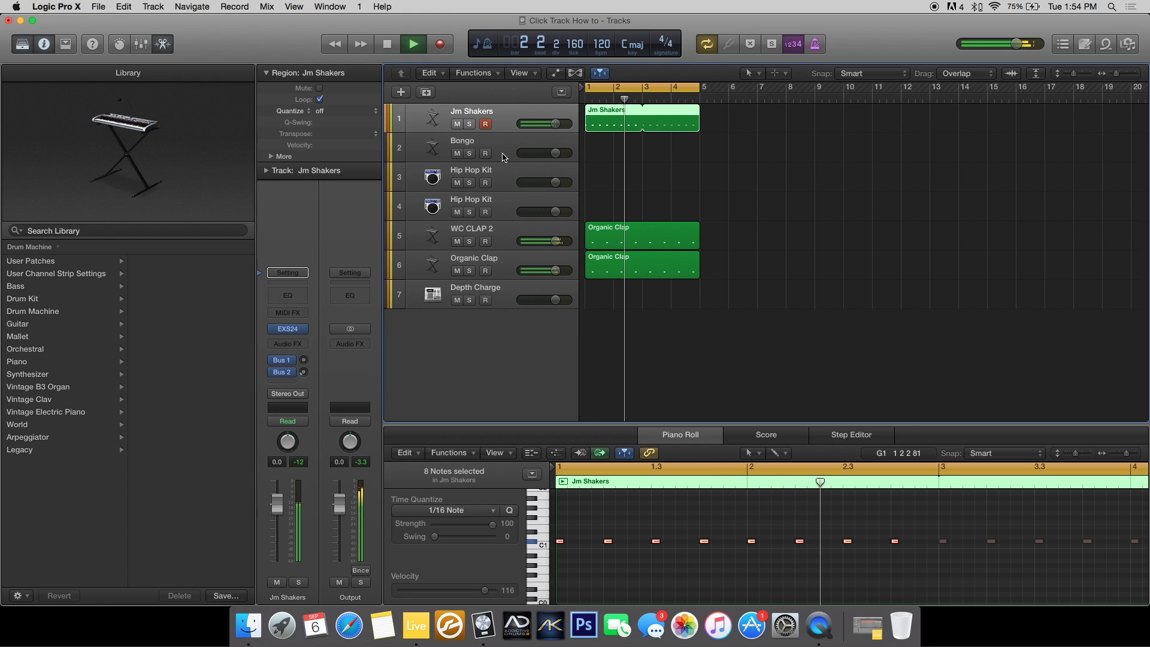
{"action": "key", "text": "space"}
Record sparse drum hits on the Depth Charge track across bars 1 to 3 and quantize them to 1/16 Note.
{"action": "left_click", "coordinate": [501, 301]}
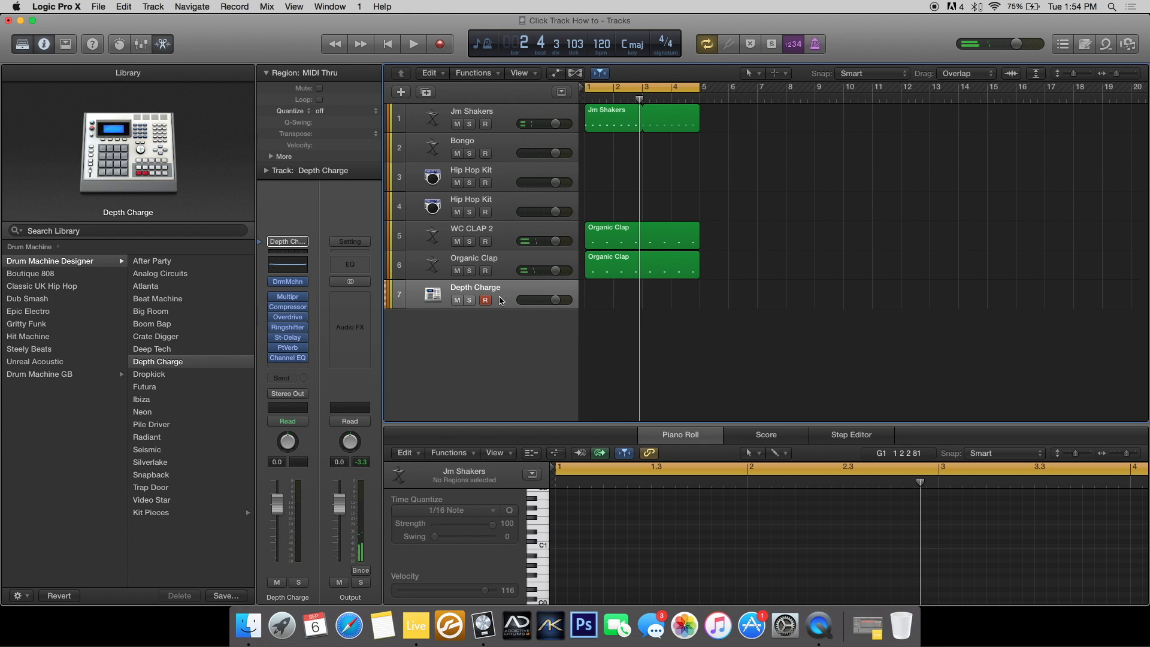
{"action": "key", "text": "r"}
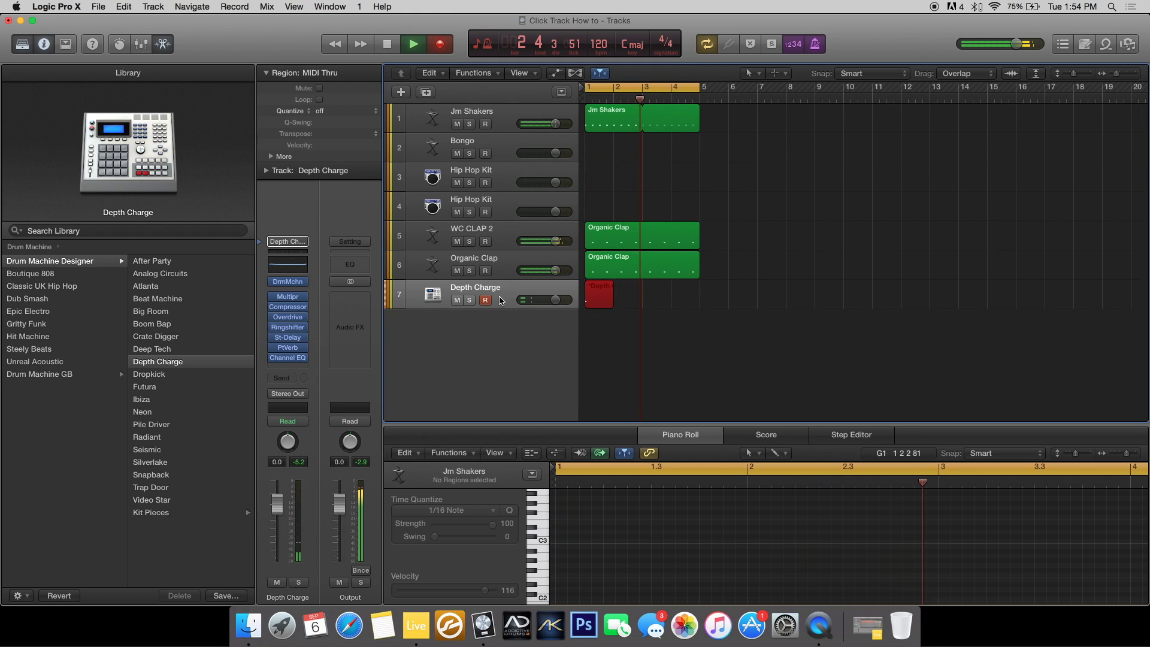
{"action": "key", "text": "space"}
{"action": "left_click", "coordinate": [658, 551]}
{"action": "key", "text": "super+a"}
Record a four-bar drum pattern on the Hip Hop Kit track in row 4.
{"action": "left_click", "coordinate": [505, 205]}
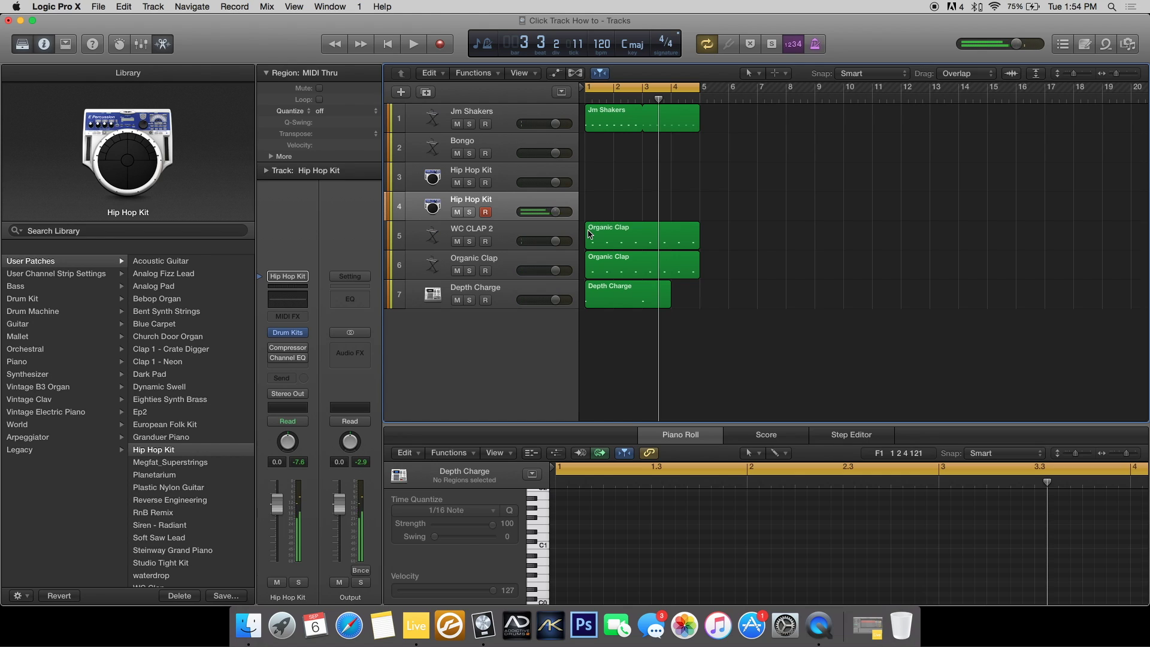
{"action": "key", "text": "space"}
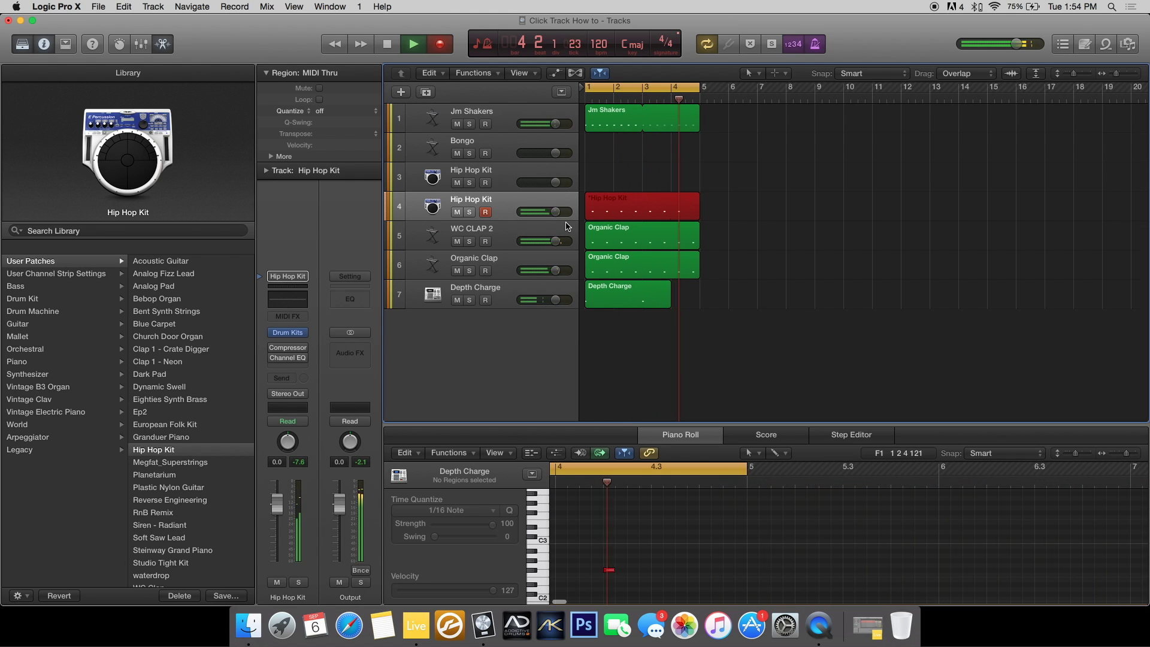
{"action": "key", "text": "space"}
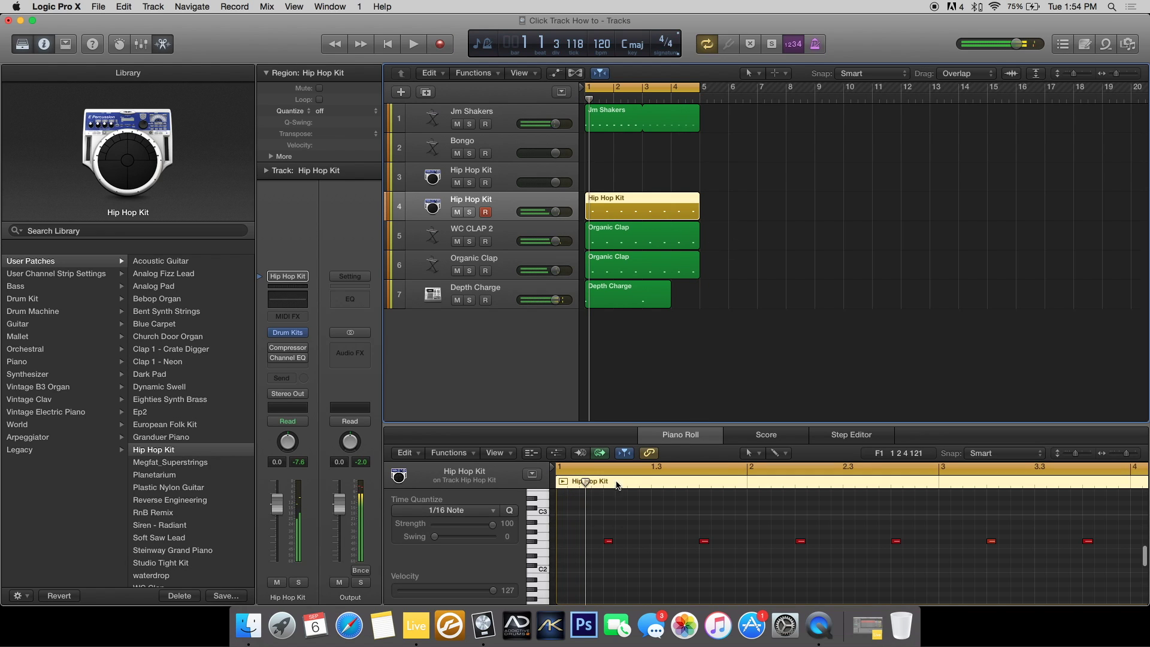
Record a four-bar percussion pattern on the Hip Hop Kit track in row 3 and quantize all its notes to 1/16 Note.
{"action": "left_click", "coordinate": [510, 190]}
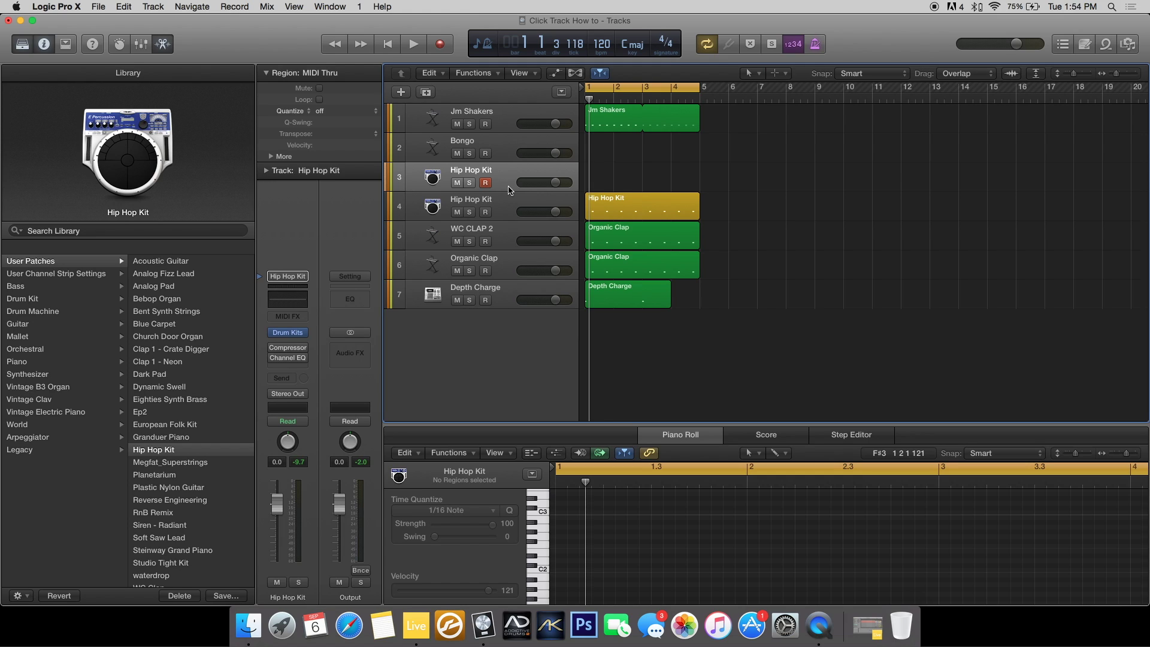
{"action": "key", "text": "r"}
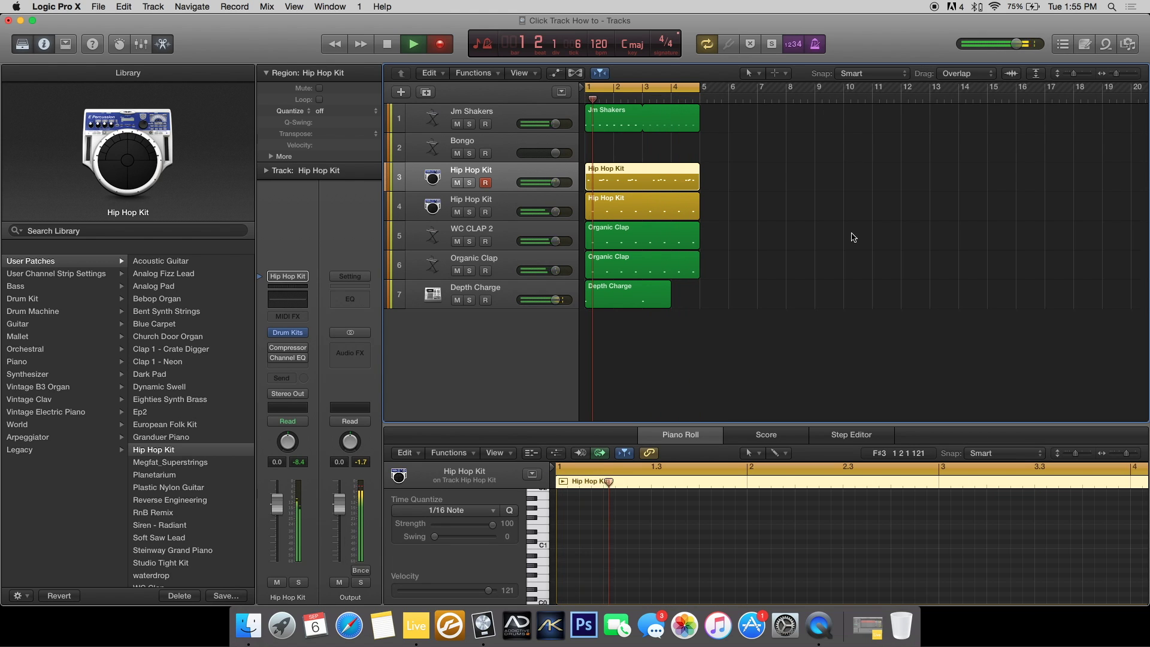
{"action": "double_click", "coordinate": [613, 178]}
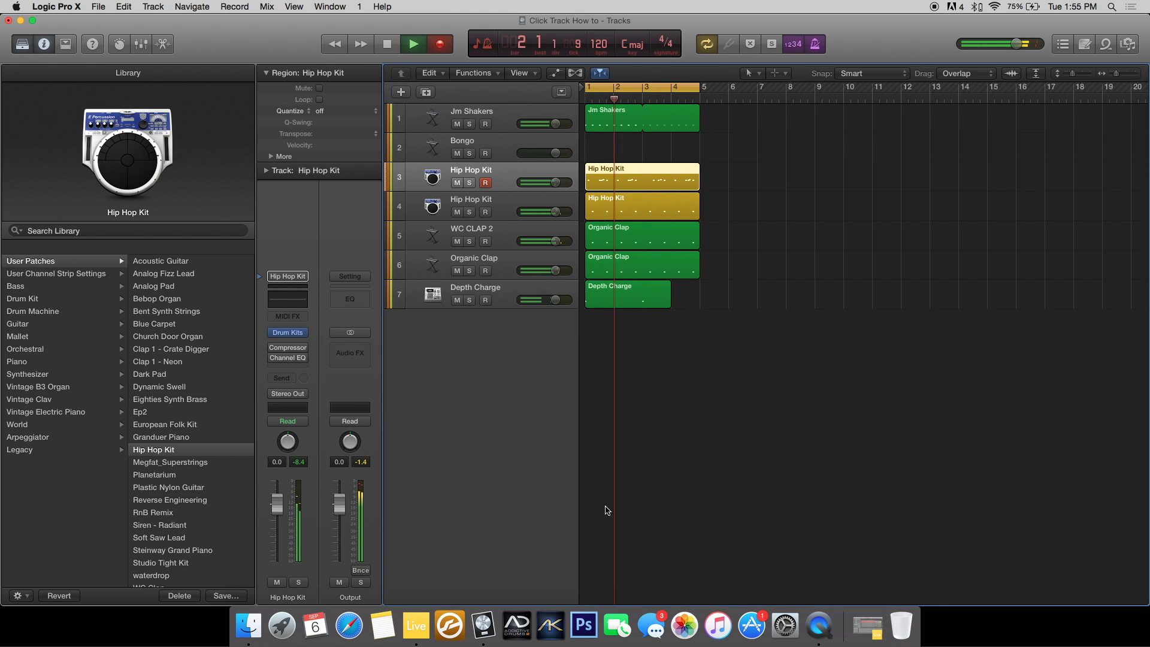
{"action": "double_click", "coordinate": [652, 183]}
{"action": "key", "text": "super+a"}
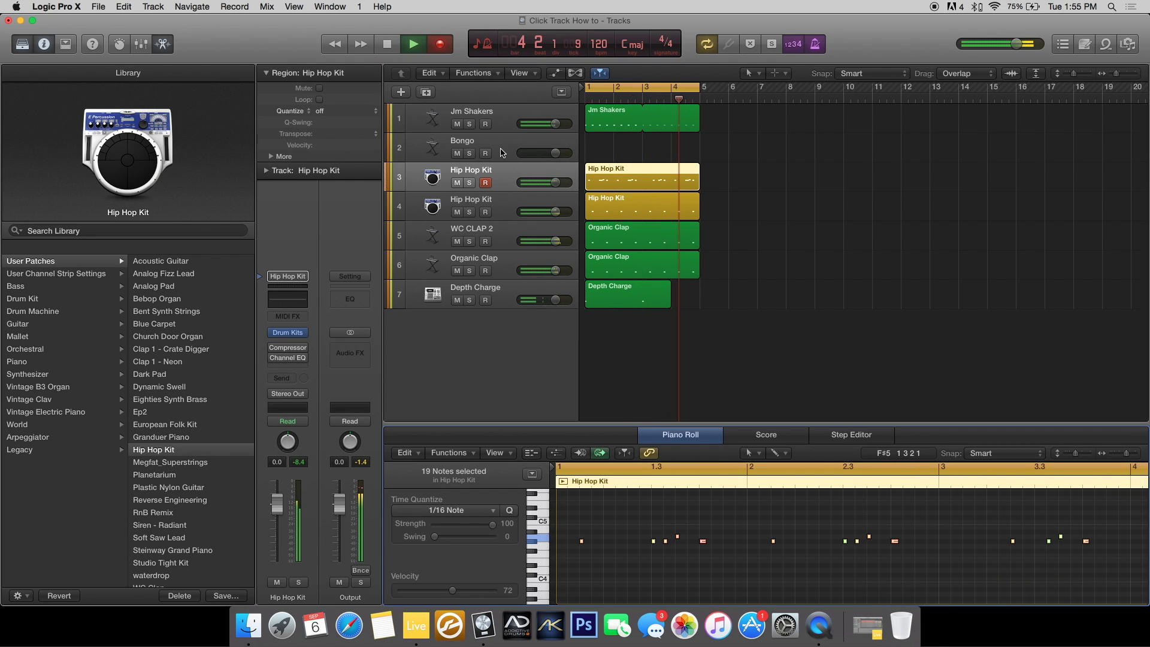
{"action": "key", "text": "space"}
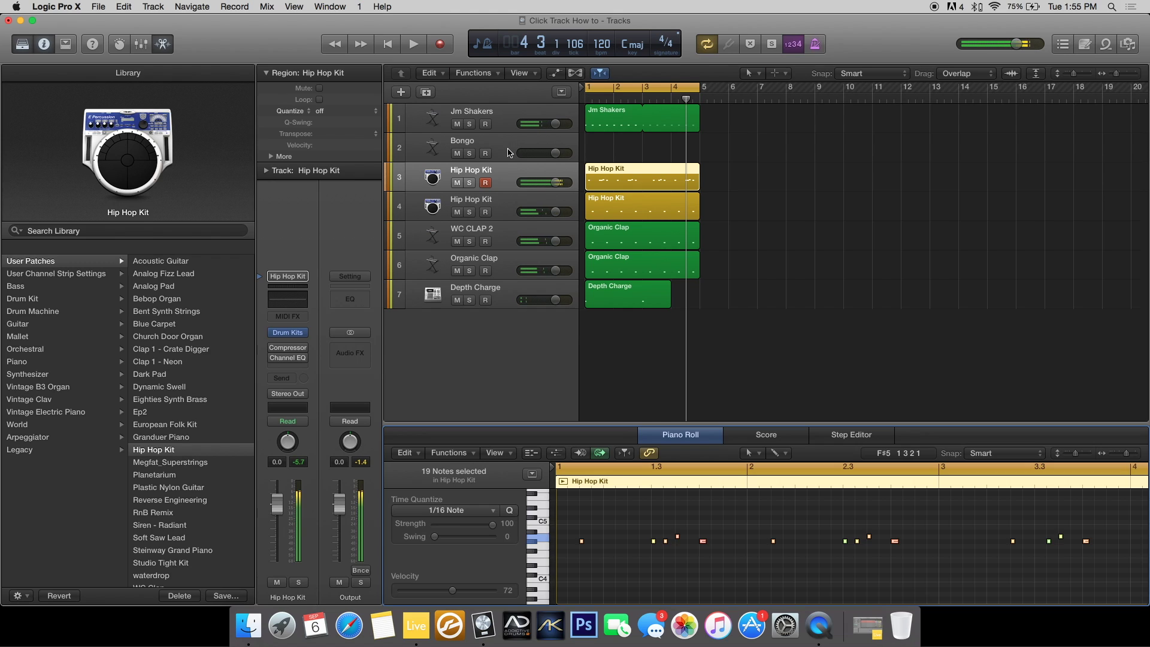
Record a four-bar pattern on the Bongo track and quantize all its notes to 1/16 Note.
{"action": "left_click", "coordinate": [508, 153]}
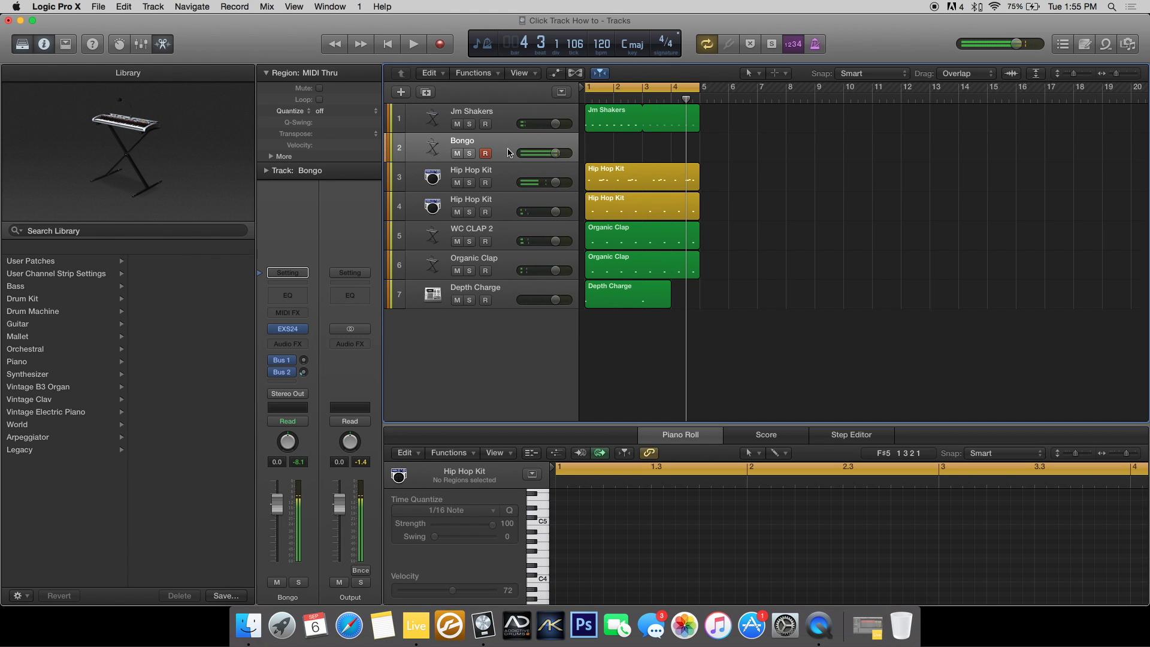
{"action": "key", "text": "r"}
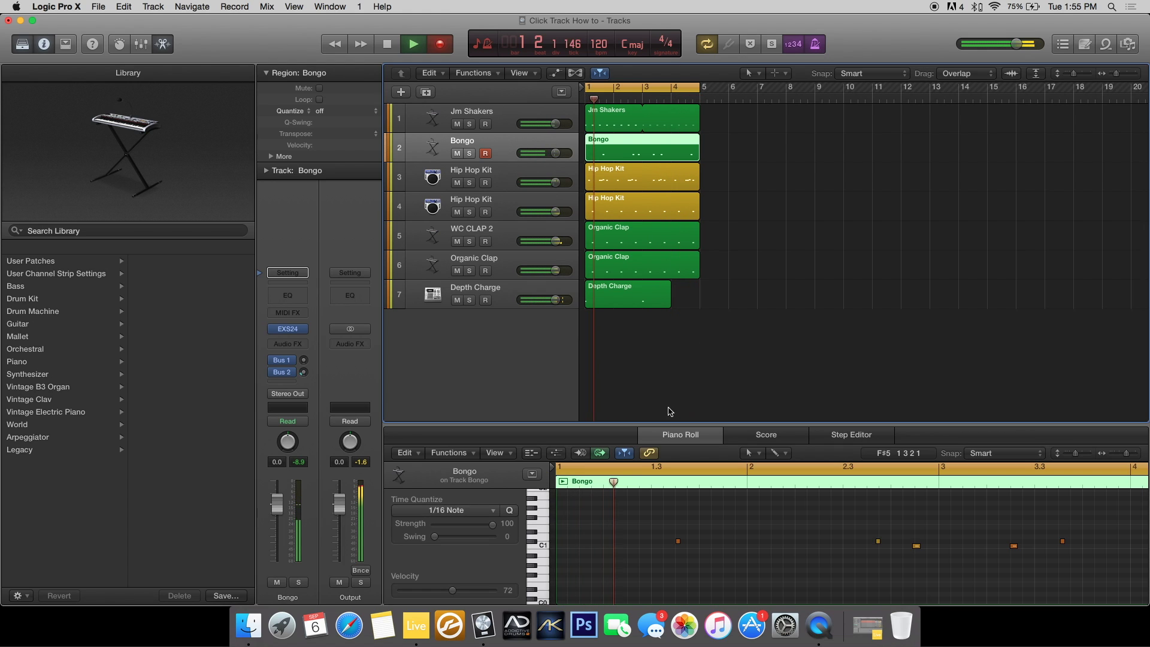
{"action": "key", "text": "super+a"}
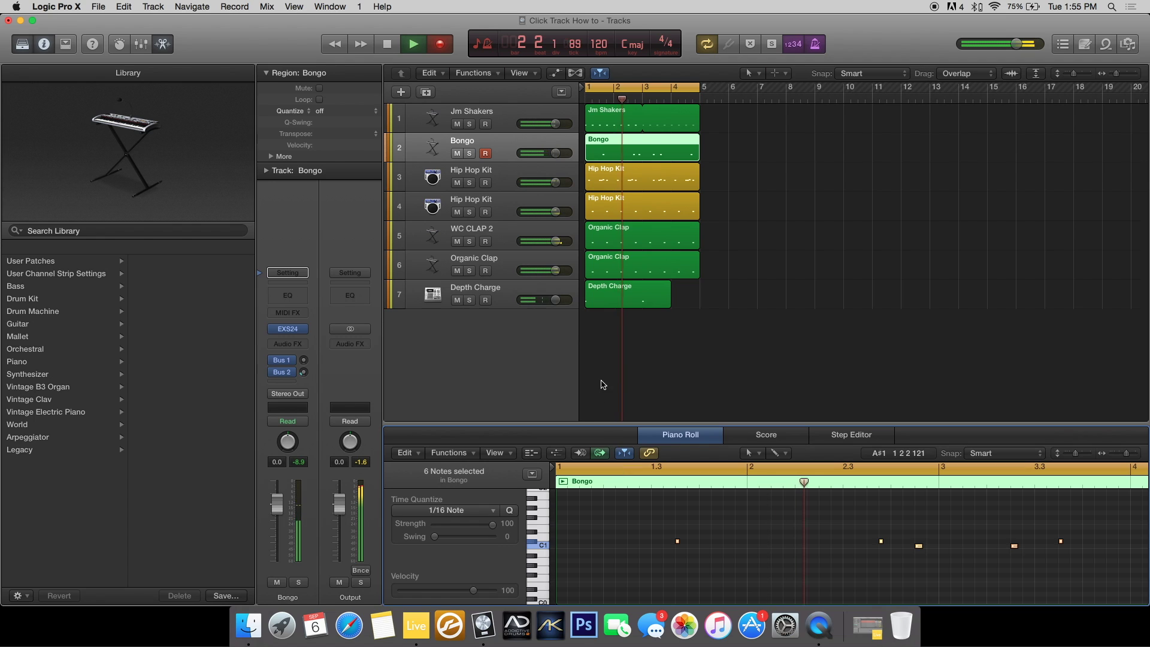
Switch the bongo quantize to 1/16 Triplet, replace the take with a newly recorded four-bar pattern, and play it back.
{"action": "left_click", "coordinate": [443, 510]}
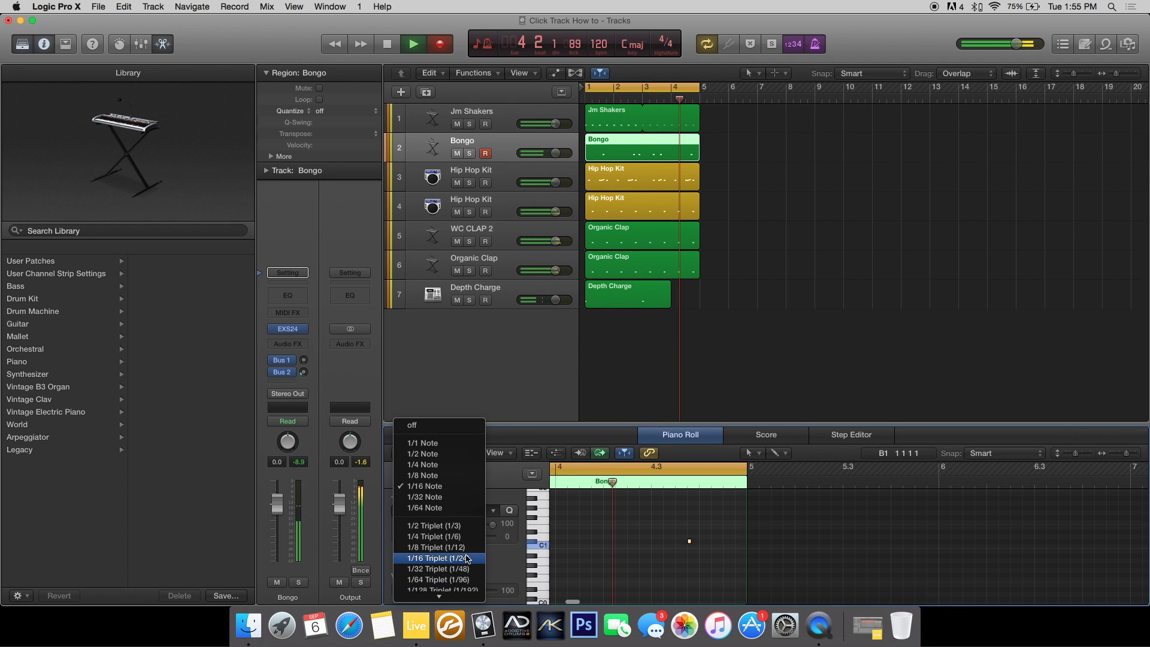
{"action": "left_click", "coordinate": [468, 558]}
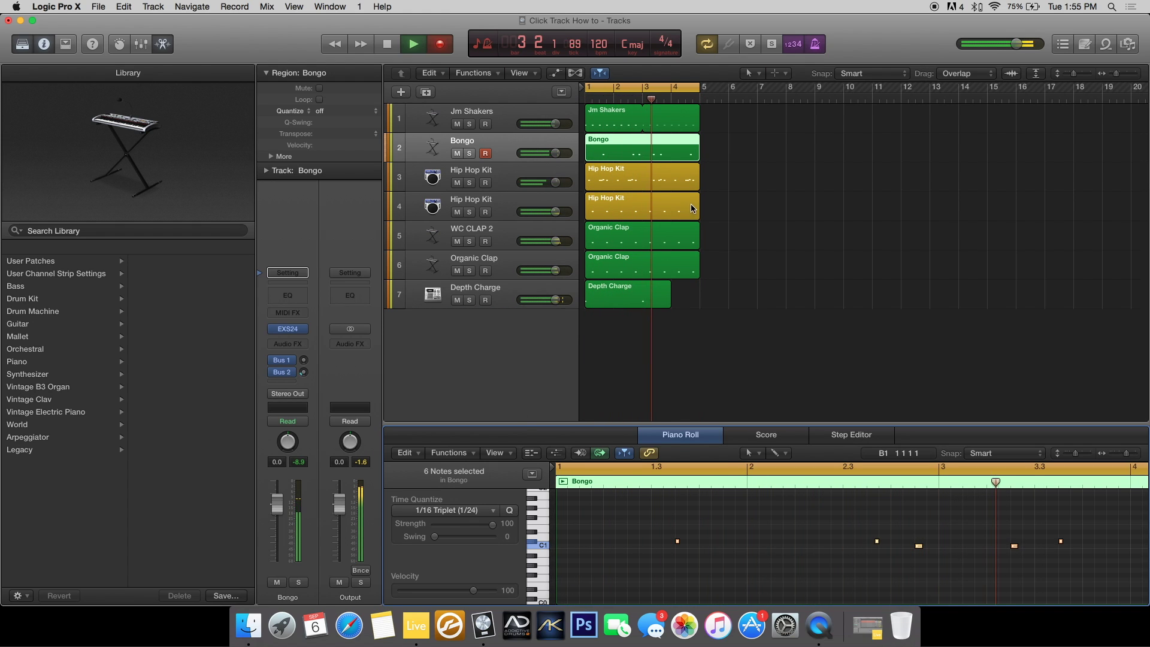
{"action": "key", "text": "Delete"}
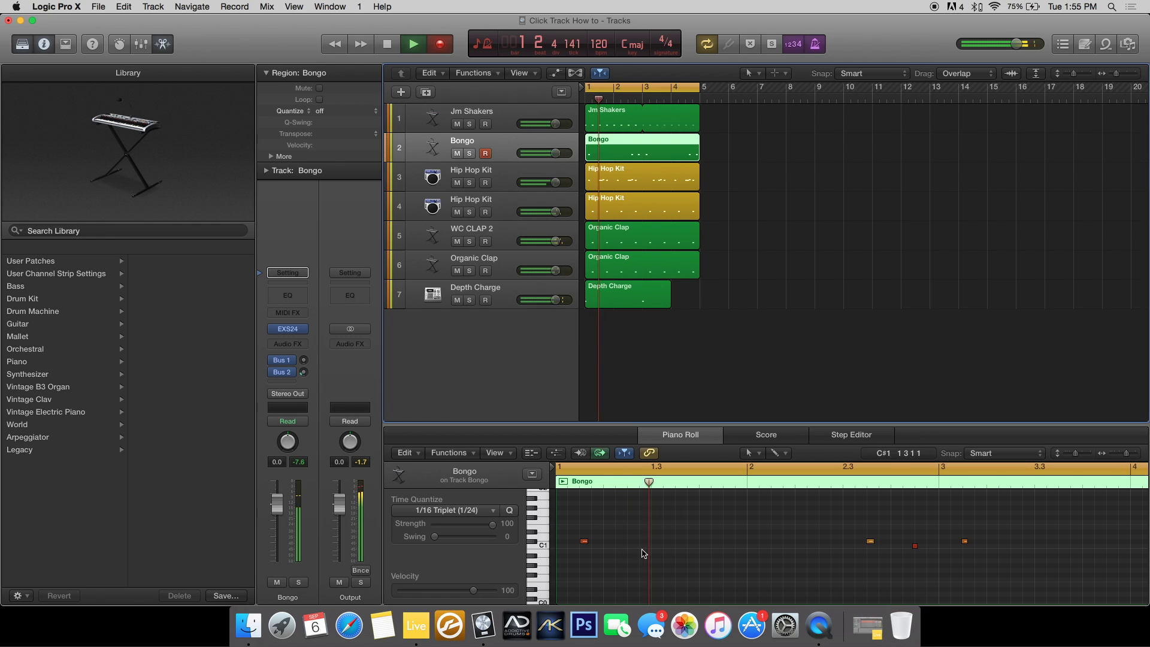
{"action": "key", "text": "space"}
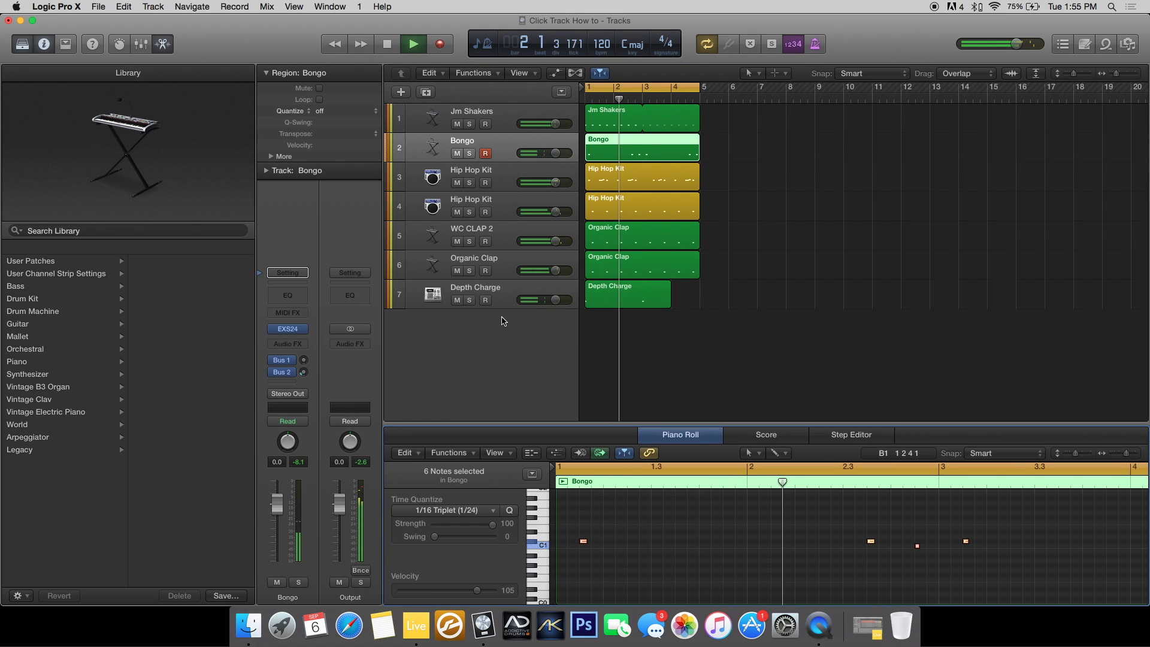
{"action": "key", "text": "space"}
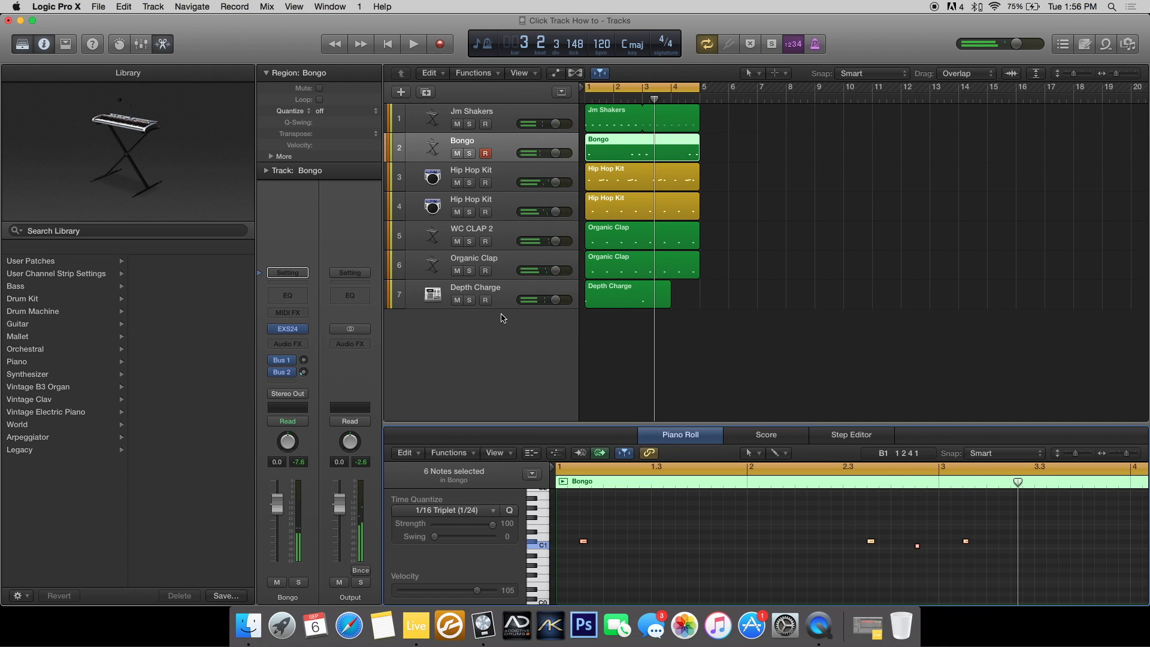